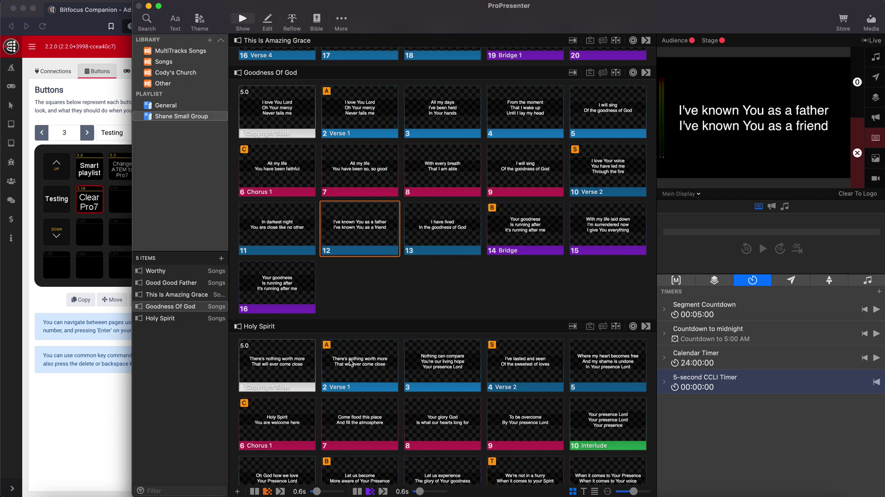
Show the Holy Spirit copyright slide live and run through several verse and chorus slides, ending on slide 6, Chorus 1.
{"action": "left_click", "coordinate": [281, 387]}
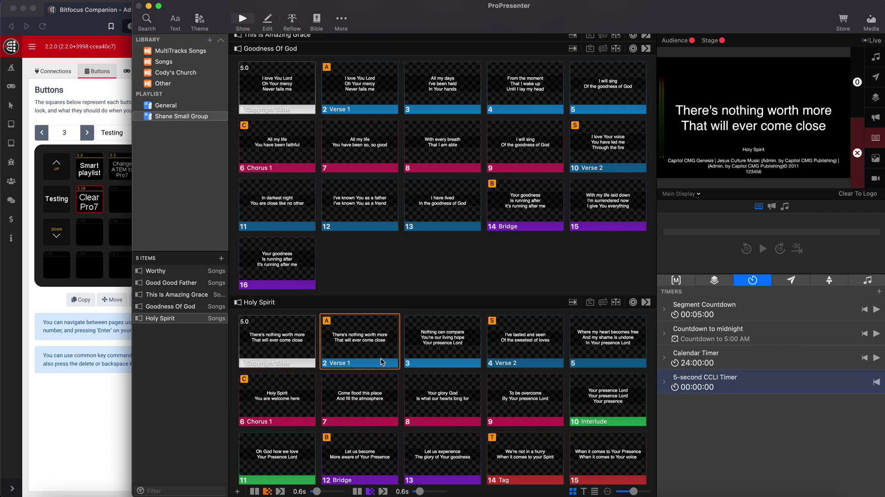
{"action": "left_click", "coordinate": [469, 345]}
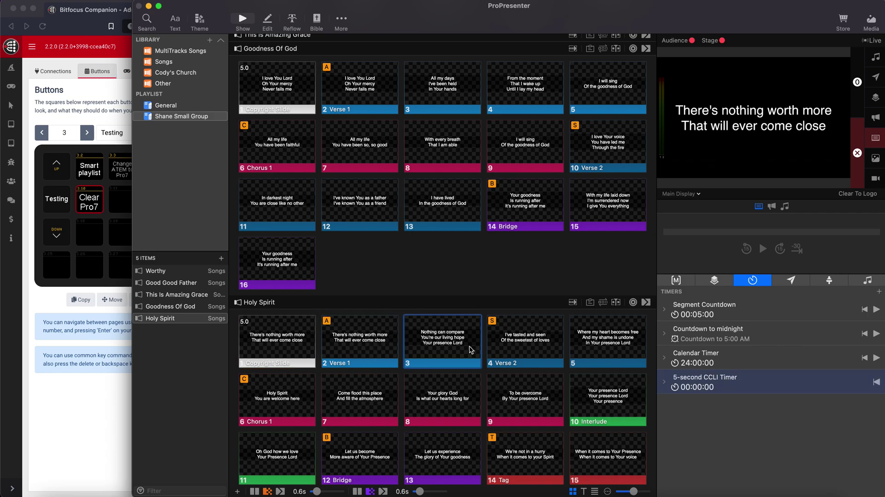
{"action": "left_click", "coordinate": [372, 351]}
{"action": "left_click", "coordinate": [372, 395]}
{"action": "scroll", "coordinate": [372, 395], "scroll_direction": "down", "scroll_amount": 1}
{"action": "left_click", "coordinate": [476, 403]}
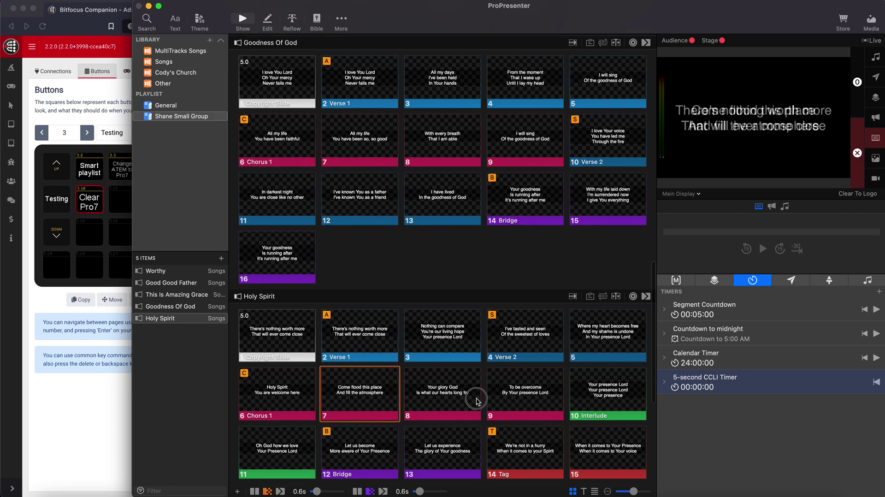
{"action": "left_click", "coordinate": [447, 346]}
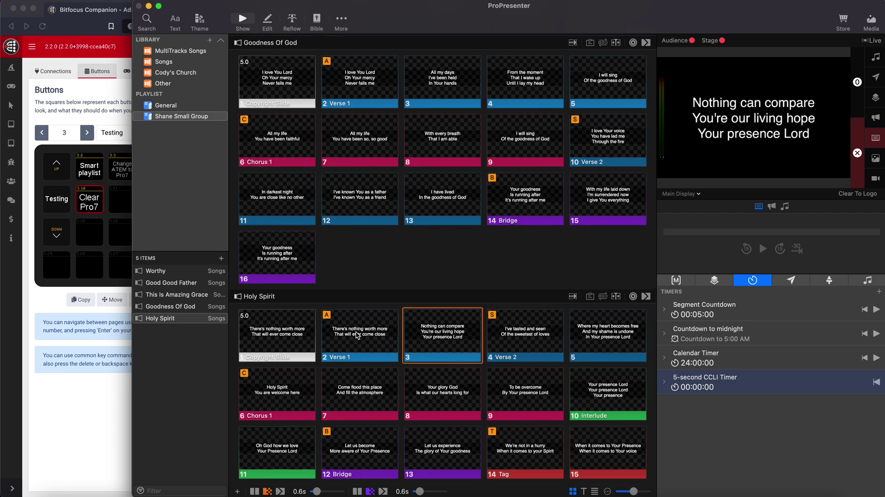
{"action": "left_click", "coordinate": [271, 390]}
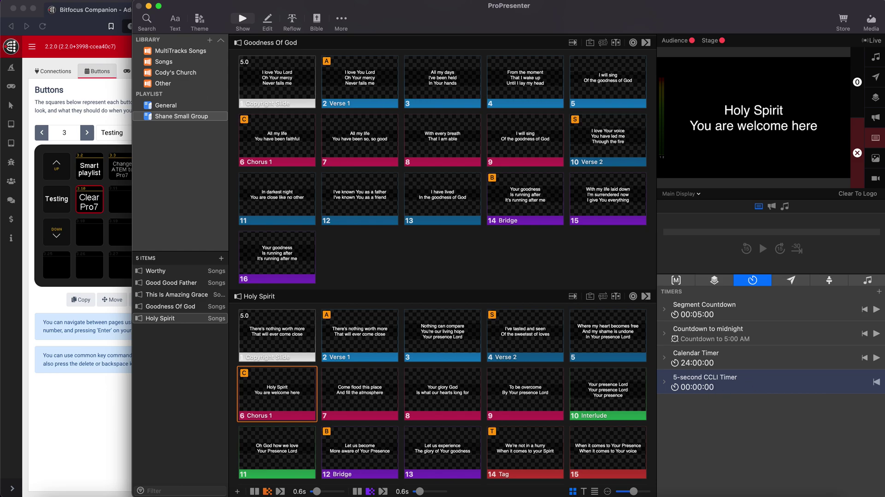
Review the copyright display options in the general preferences, including which slides show the copyright information, and close the preferences.
{"action": "left_click", "coordinate": [44, 0]}
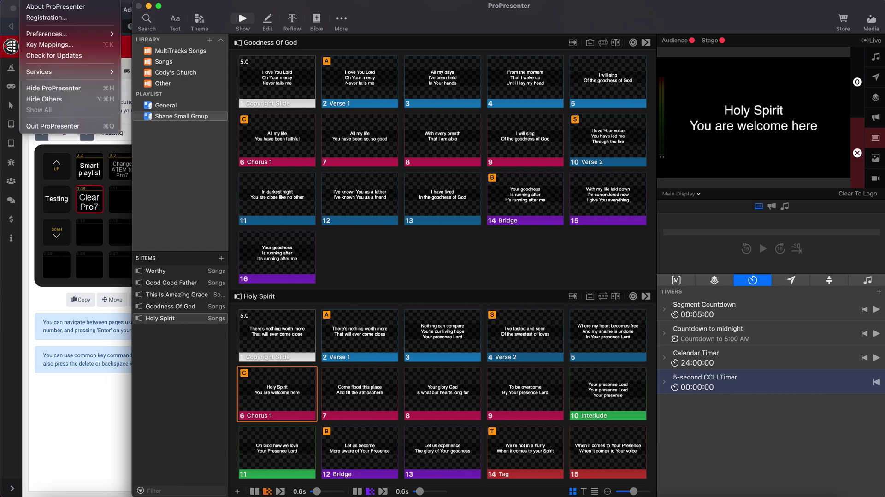
{"action": "left_click", "coordinate": [849, 397]}
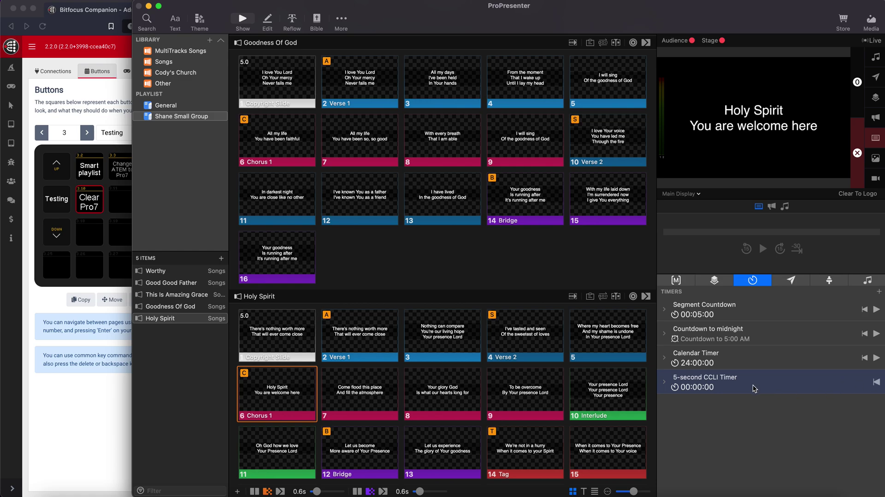
{"action": "left_click", "coordinate": [48, 2]}
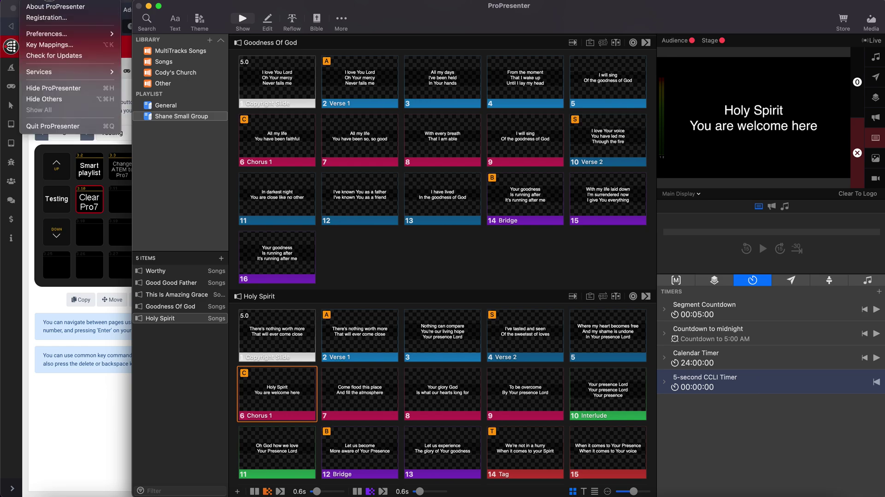
{"action": "left_click", "coordinate": [57, 37]}
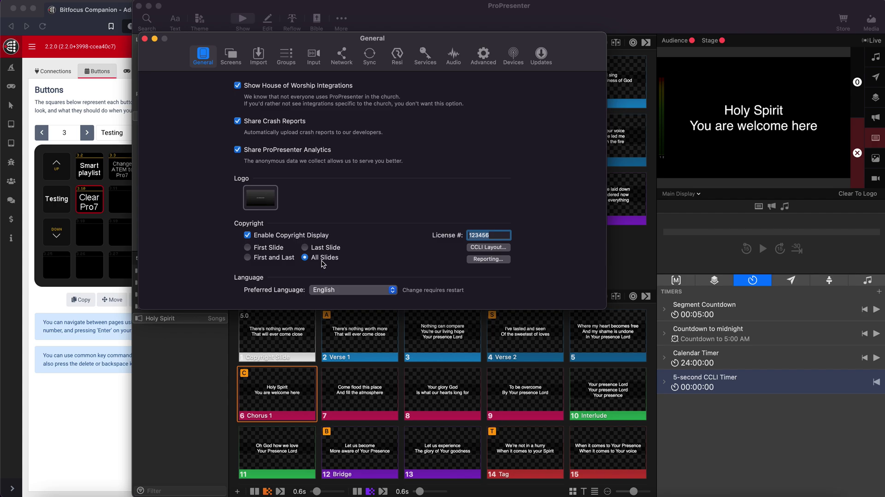
{"action": "left_click", "coordinate": [145, 39]}
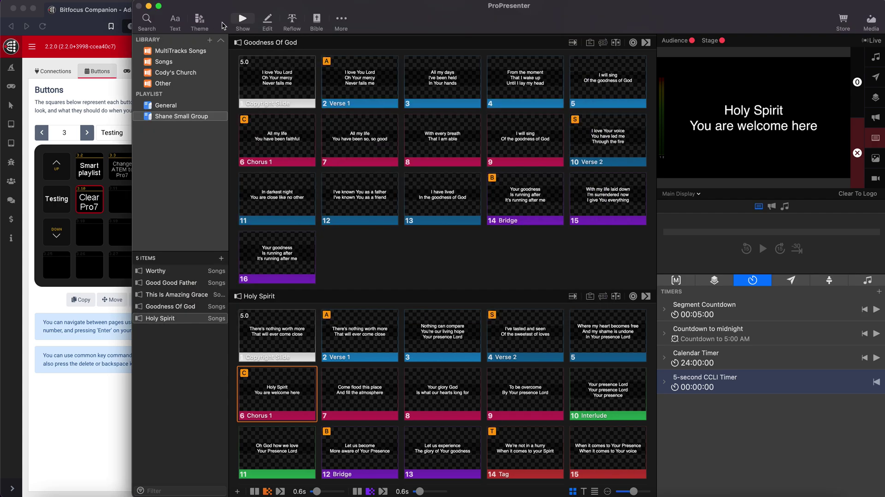
Open the CCLI editor and inspect the CCLI text object's settings.
{"action": "left_click", "coordinate": [329, 20]}
{"action": "left_click", "coordinate": [354, 57]}
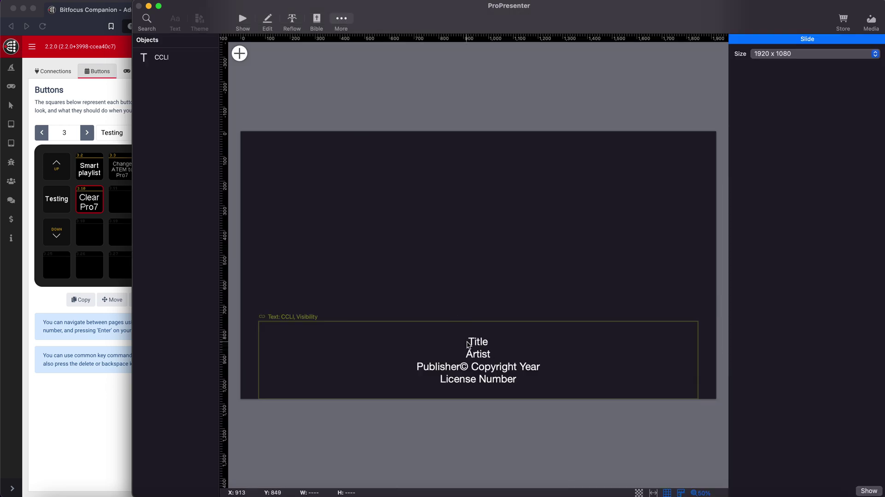
{"action": "left_click", "coordinate": [469, 342]}
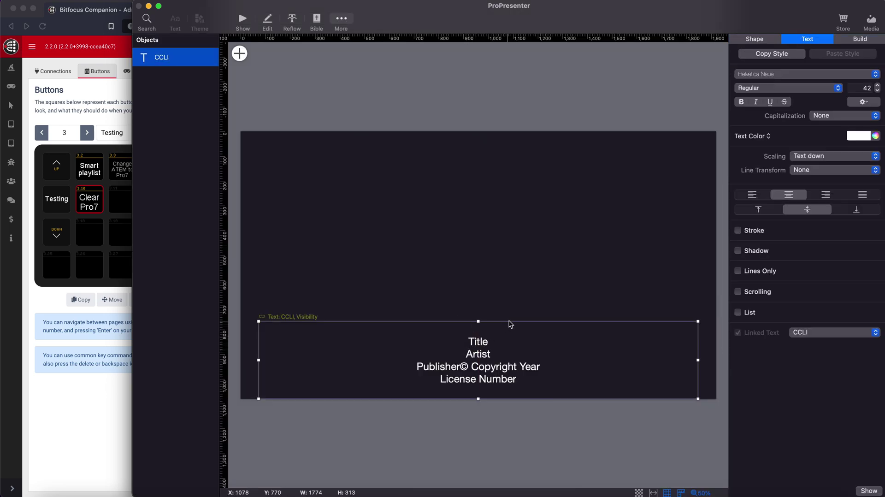
{"action": "left_click", "coordinate": [477, 298]}
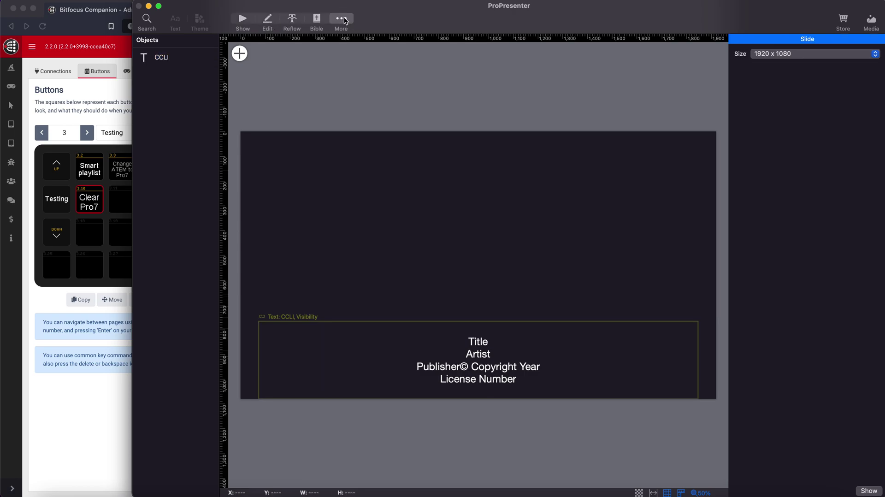
Edit slide 6 of Holy Spirit by adding a text object below the lyrics, at about X 222, Y 796.
{"action": "left_click", "coordinate": [268, 20]}
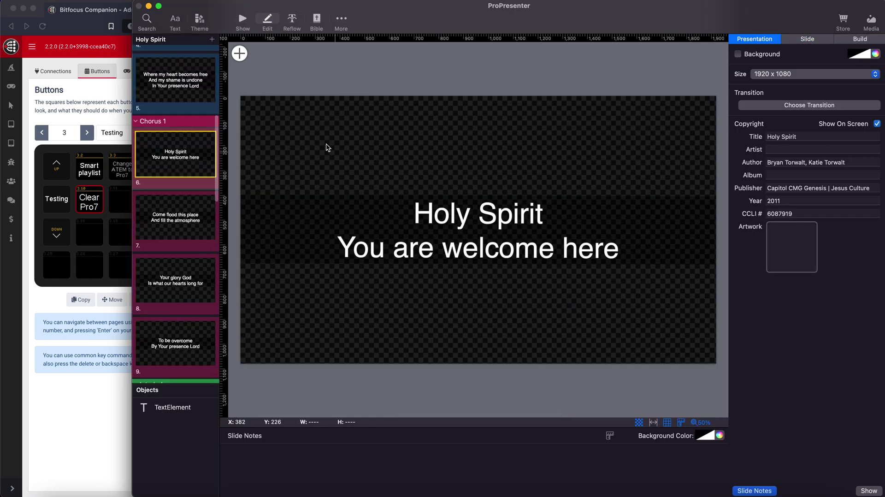
{"action": "left_click", "coordinate": [239, 53]}
{"action": "left_click", "coordinate": [395, 266]}
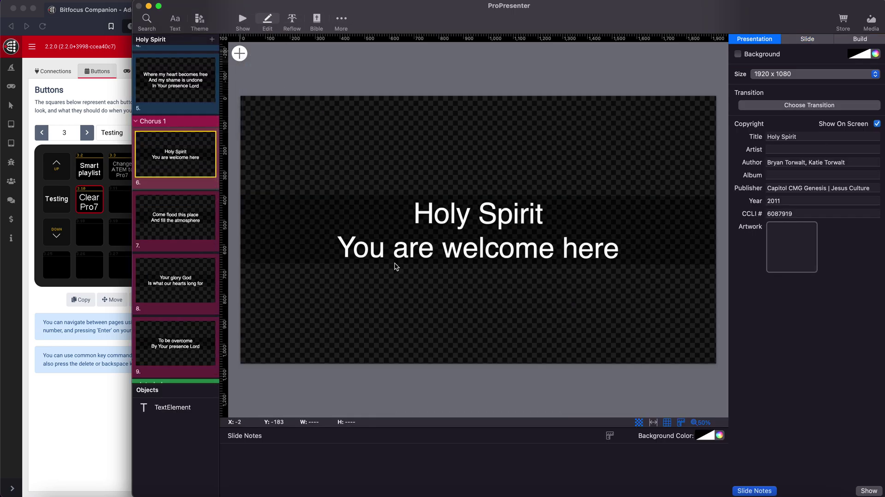
{"action": "left_click_drag", "start_coordinate": [478, 132], "coordinate": [514, 305]}
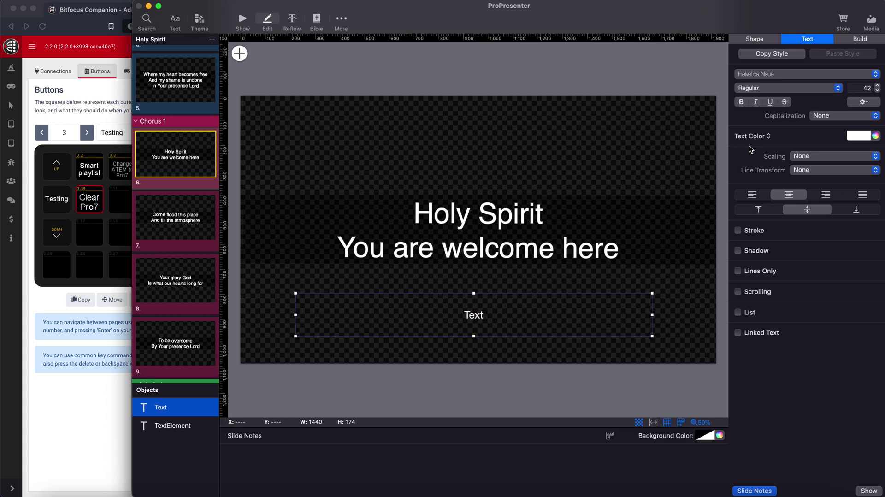
Enable visibility conditions on the new text object so it shows only while the 5-second CCLI Timer has time remaining.
{"action": "left_click", "coordinate": [759, 41]}
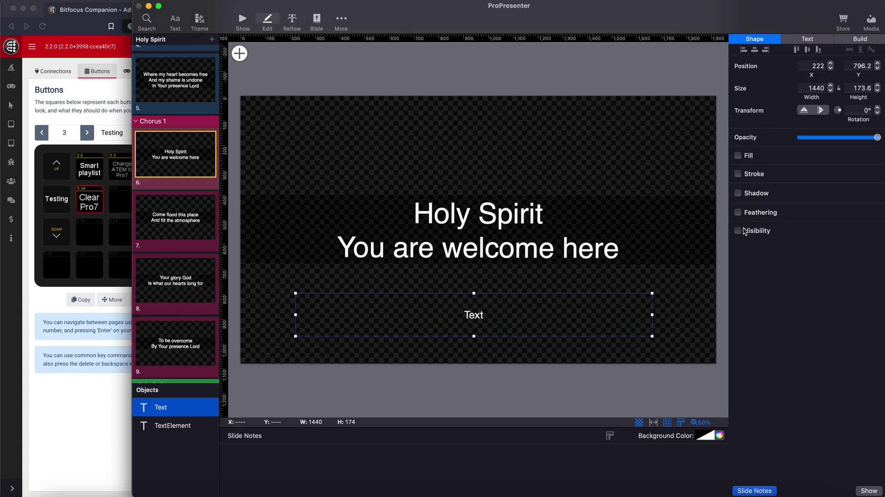
{"action": "left_click", "coordinate": [738, 231]}
{"action": "left_click", "coordinate": [764, 273]}
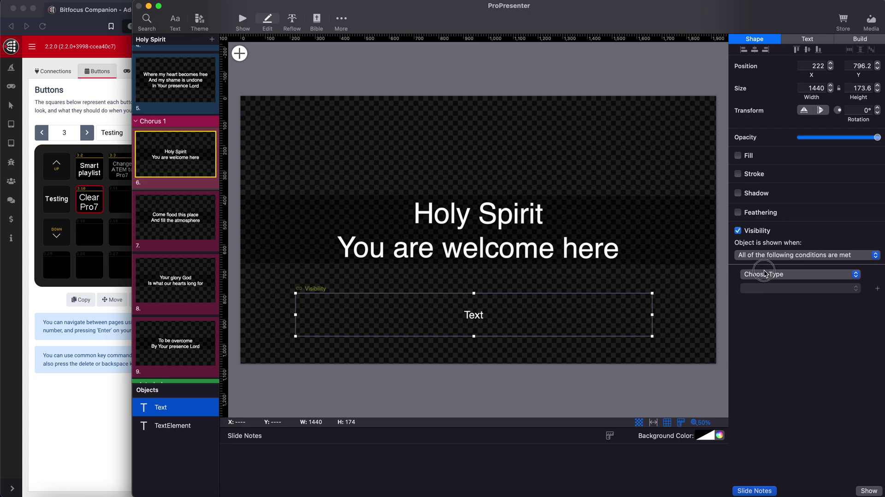
{"action": "mouse_move", "coordinate": [772, 288]}
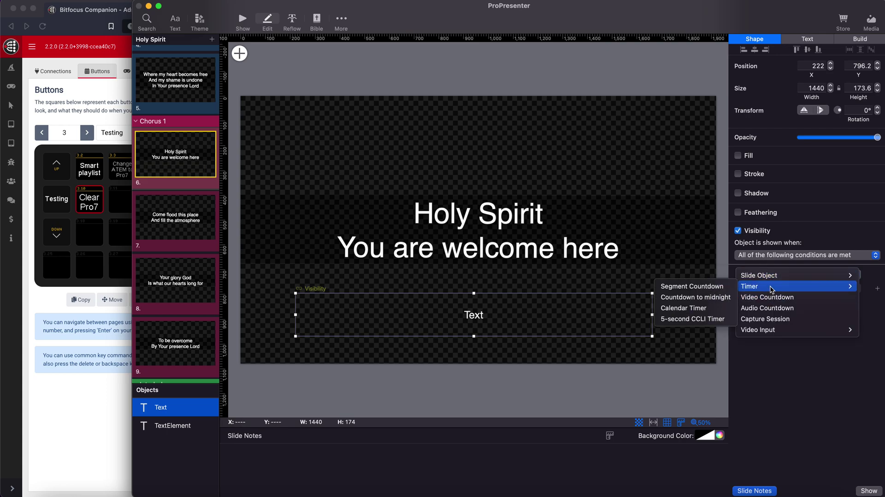
{"action": "left_click", "coordinate": [697, 320]}
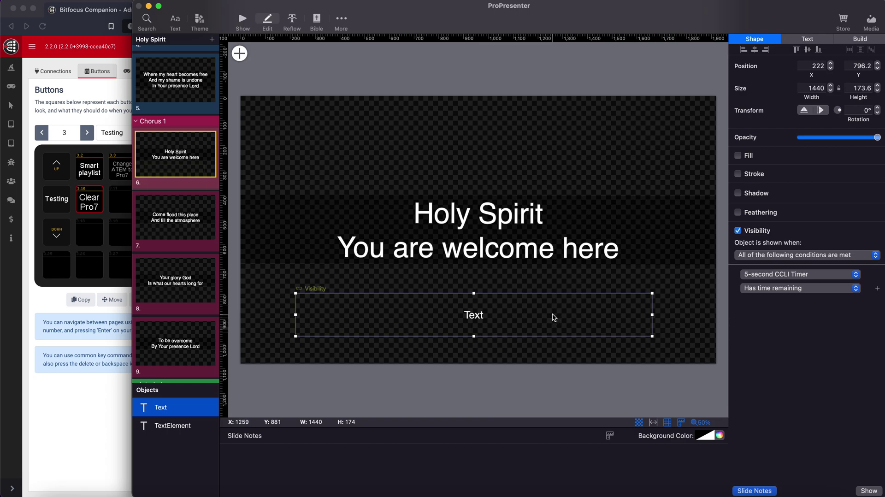
Cut the text object from the slide, paste it into the CCLI editor and place it above the existing CCLI text.
{"action": "key", "text": "BackSpace"}
{"action": "left_click", "coordinate": [345, 20]}
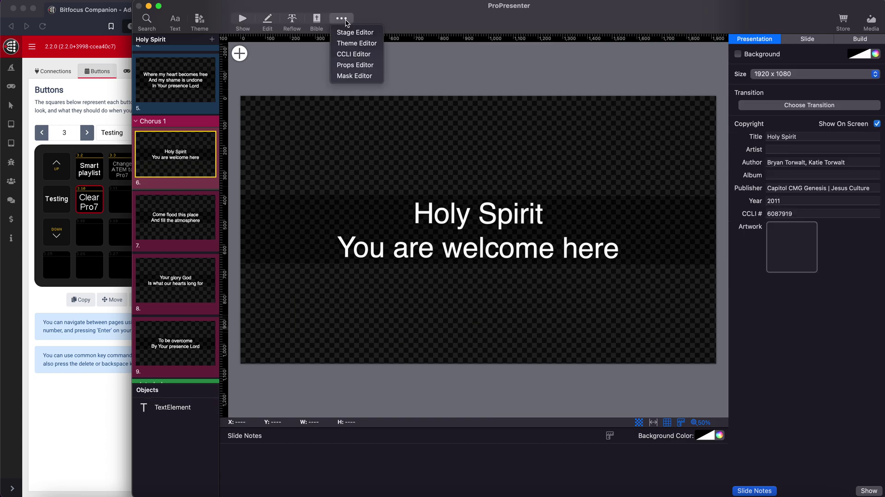
{"action": "left_click", "coordinate": [353, 54]}
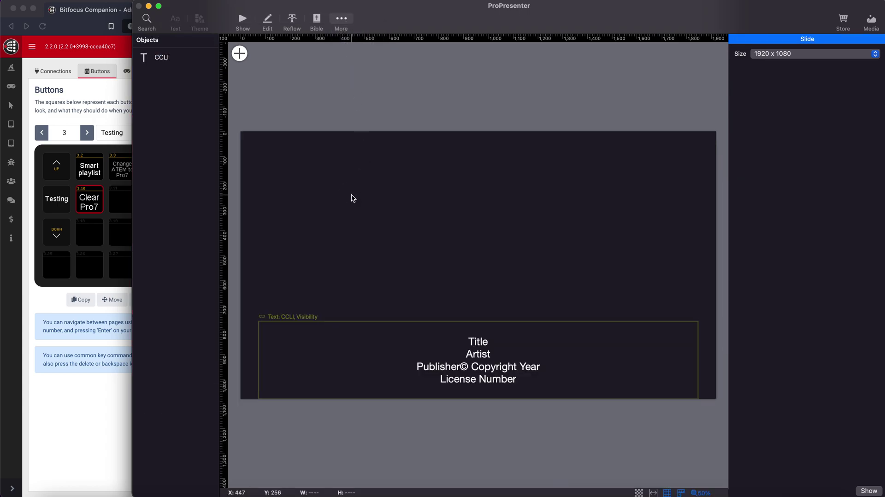
{"action": "key", "text": "super+v"}
{"action": "left_click_drag", "start_coordinate": [507, 355], "coordinate": [544, 260]}
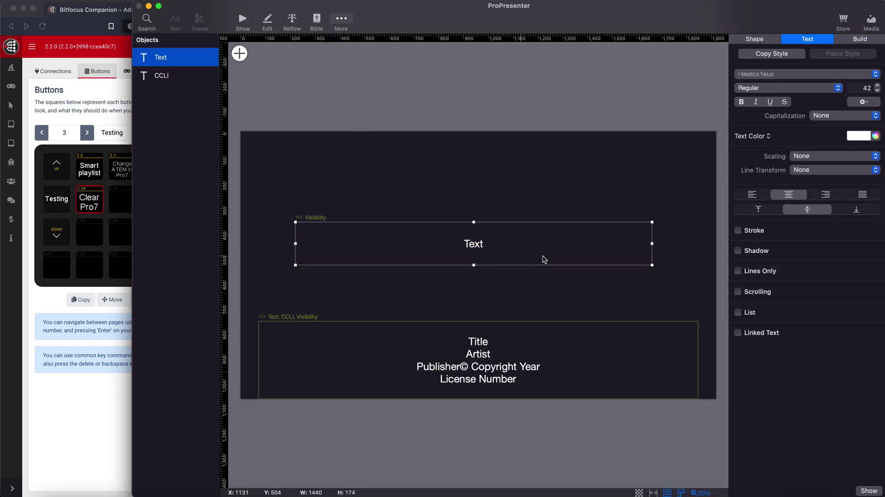
Link the pasted text object to the CCLI information and extend it upward to a height of about 257.
{"action": "left_click", "coordinate": [739, 335]}
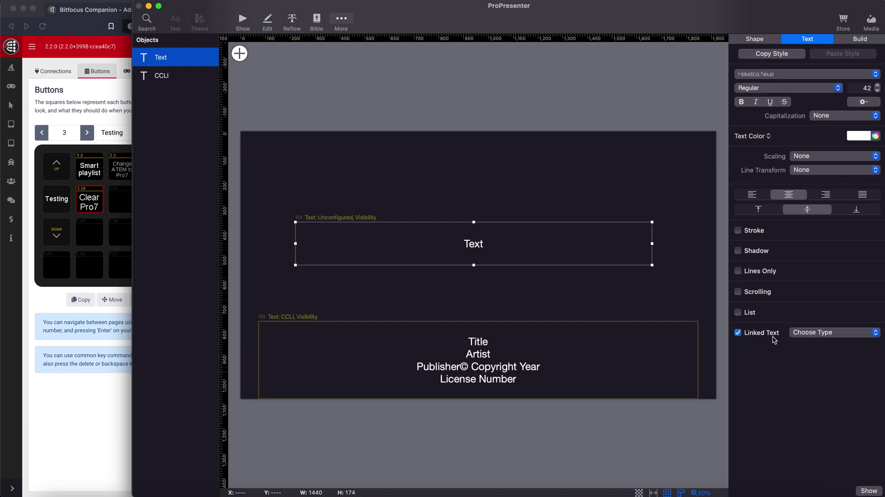
{"action": "left_click", "coordinate": [830, 335]}
{"action": "left_click", "coordinate": [825, 338]}
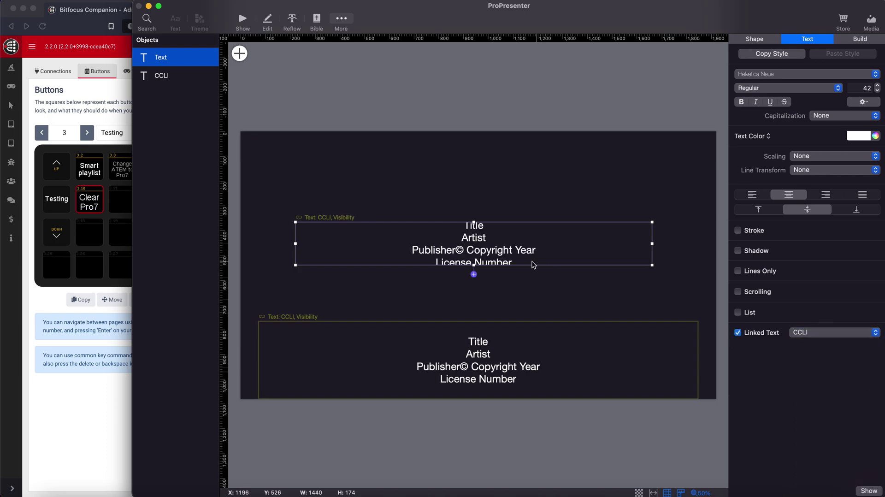
{"action": "left_click_drag", "start_coordinate": [474, 224], "coordinate": [474, 201]}
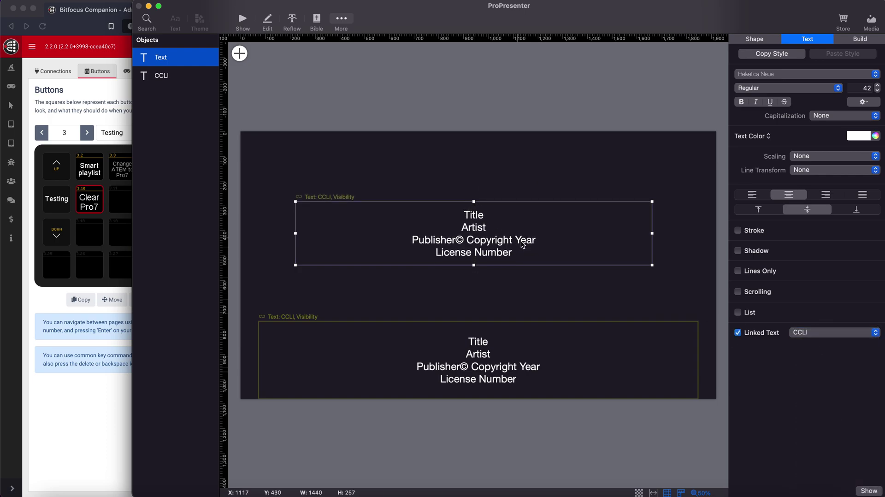
Delete the original CCLI text object and move the replacement down to the lower part of the layout.
{"action": "left_click", "coordinate": [516, 358]}
{"action": "key", "text": "Delete"}
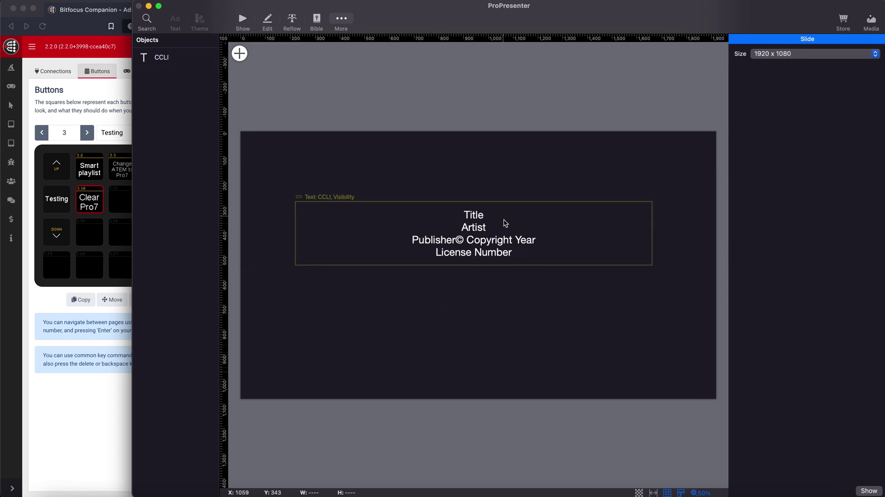
{"action": "left_click_drag", "start_coordinate": [504, 221], "coordinate": [498, 334]}
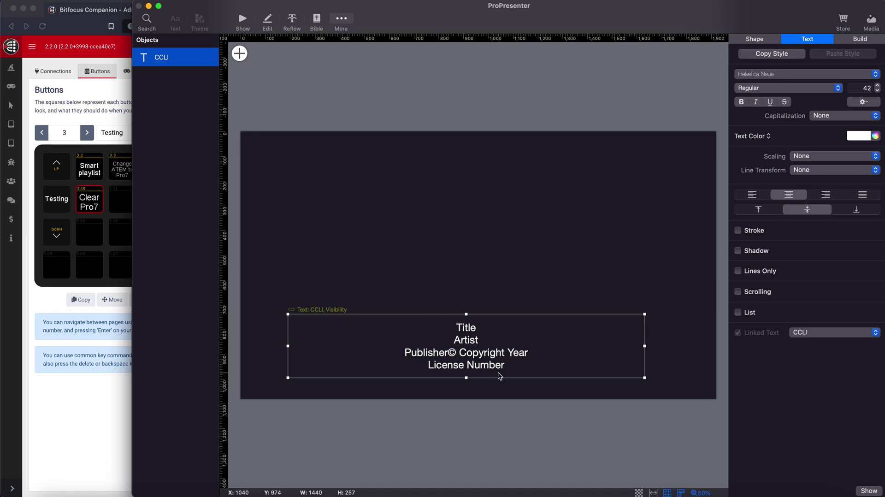
Undo all the changes to the CCLI layout, including the pasted text object, and return to the Show view.
{"action": "key", "text": "super+d"}
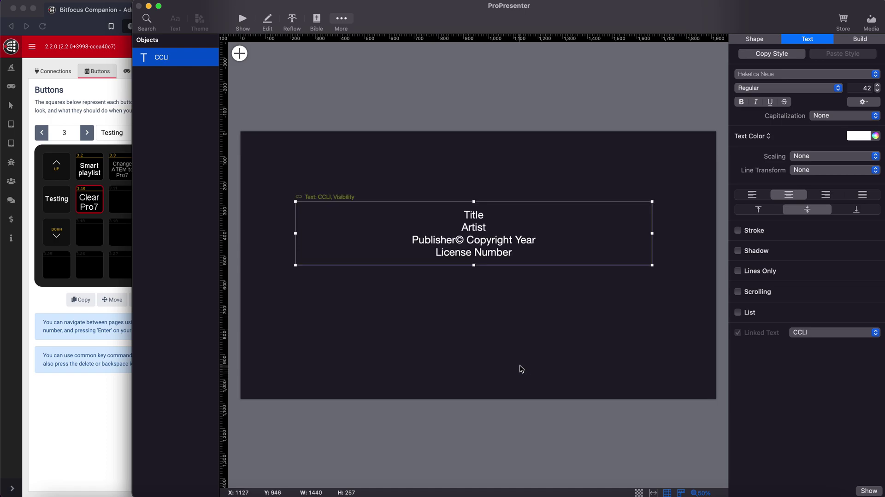
{"action": "key", "text": "super+z"}
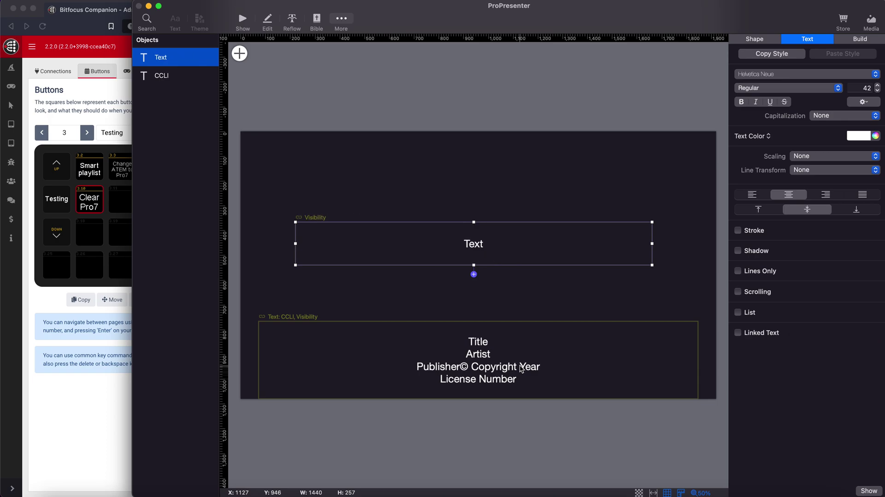
{"action": "key", "text": "super+z"}
{"action": "key", "text": "super+z"}
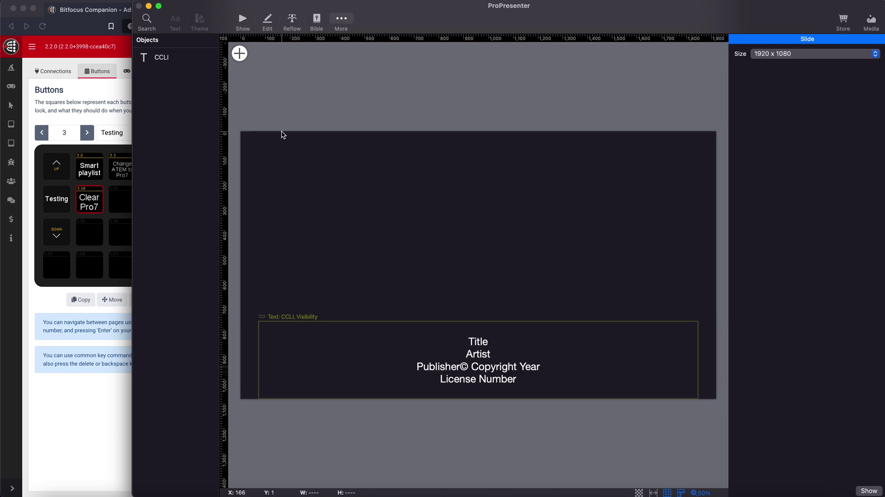
{"action": "left_click", "coordinate": [243, 20]}
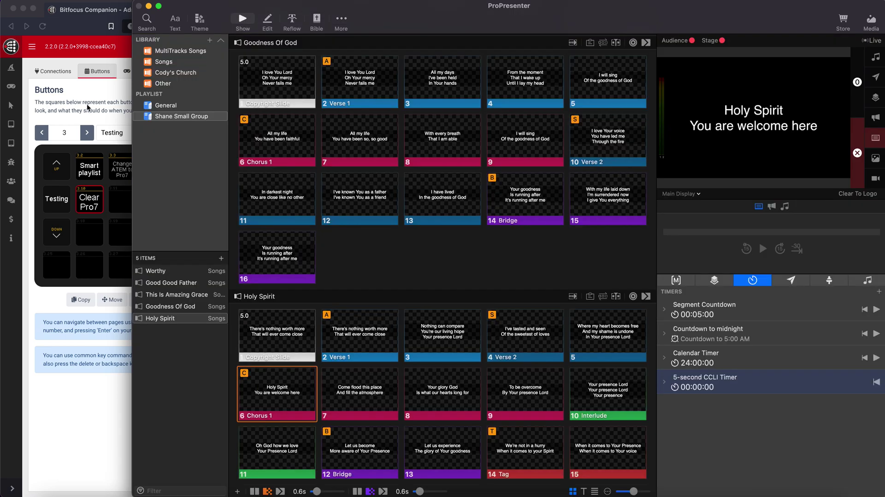
Switch to Bitfocus Companion to view the Clear Pro7 button setup, and return to ProPresenter to show Holy Spirit slide 7.
{"action": "left_click", "coordinate": [88, 109]}
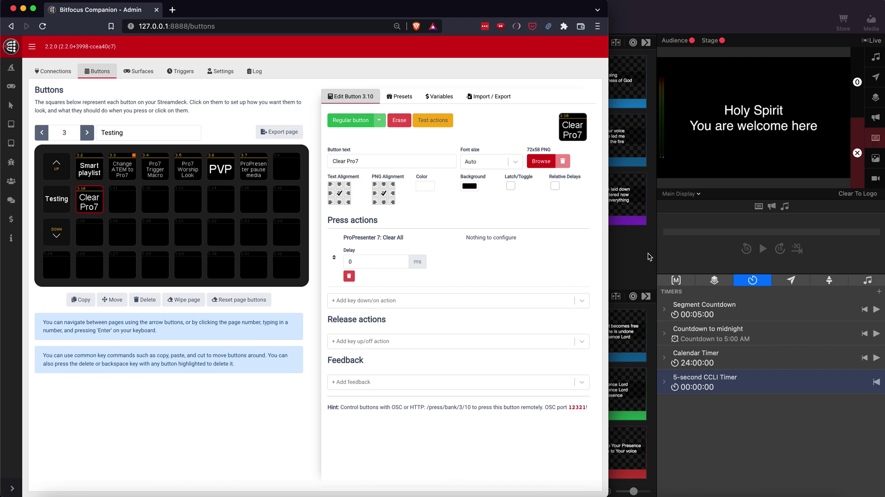
{"action": "left_click", "coordinate": [639, 232]}
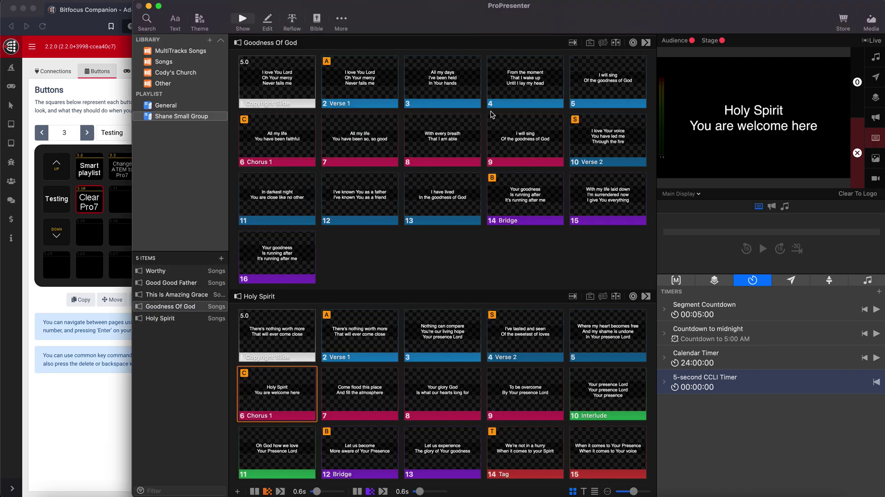
{"action": "left_click", "coordinate": [374, 393]}
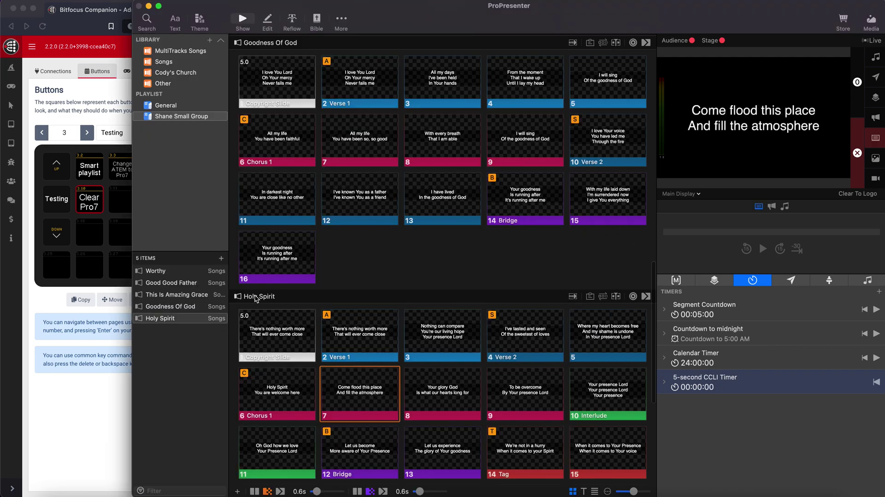
Show Holy Spirit slides 2, 3, 8, 7 and 9 one after another on the audience output.
{"action": "left_click", "coordinate": [368, 341]}
{"action": "left_click", "coordinate": [429, 346]}
{"action": "left_click", "coordinate": [435, 383]}
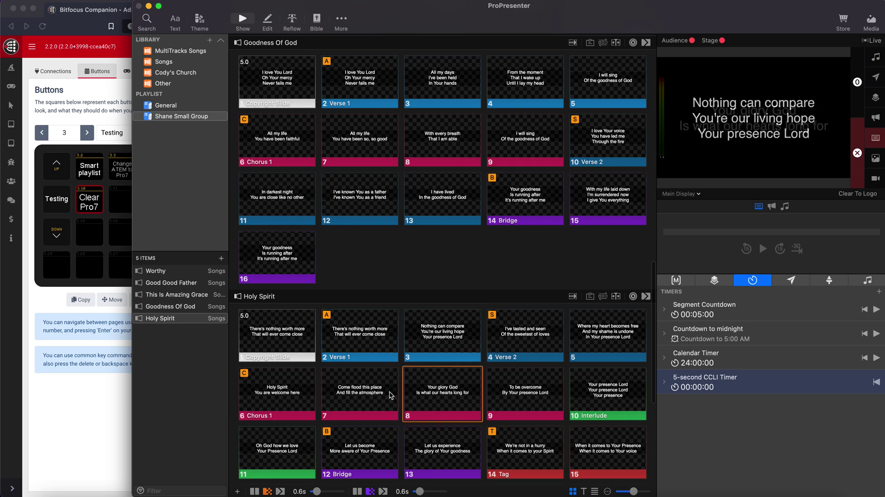
{"action": "left_click", "coordinate": [390, 395]}
{"action": "left_click", "coordinate": [533, 392]}
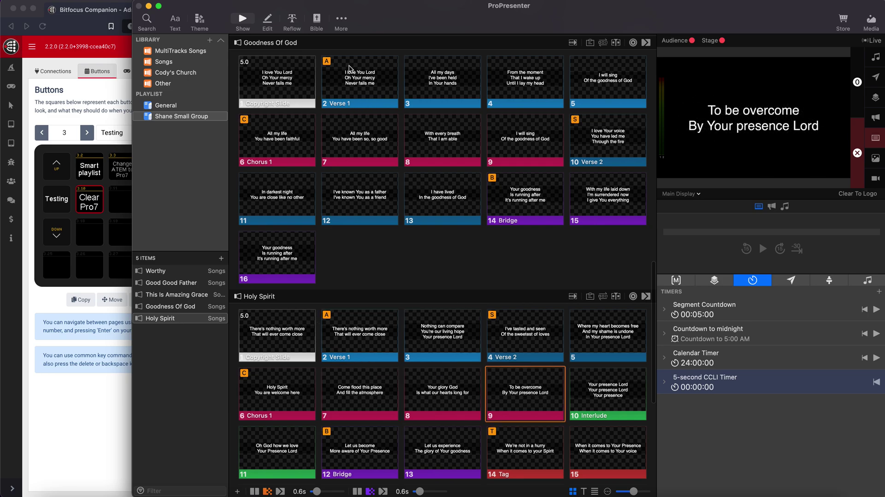
Change songs by showing Goodness Of God slides 6, 7 and 8 in turn.
{"action": "left_click", "coordinate": [287, 139]}
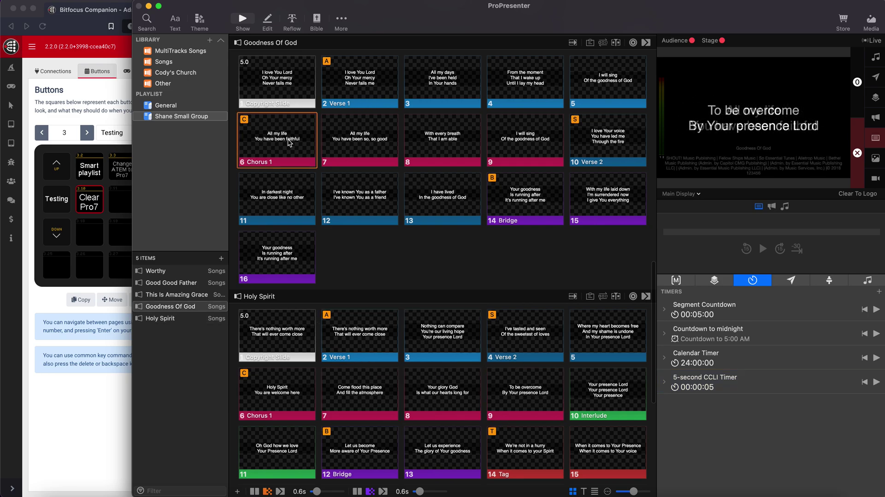
{"action": "left_click", "coordinate": [347, 144]}
{"action": "left_click", "coordinate": [474, 144]}
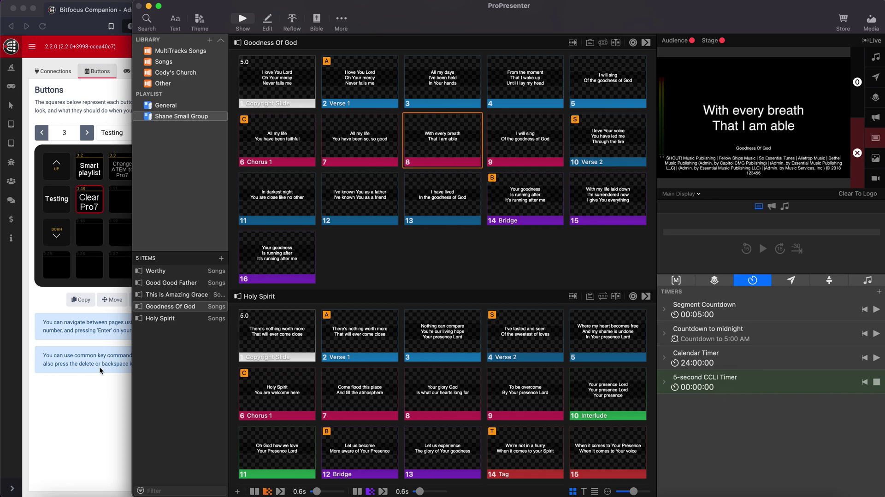
Switch to Bitfocus Companion and examine the custom variable custom_ccli_countdown and its current value.
{"action": "left_click", "coordinate": [86, 397]}
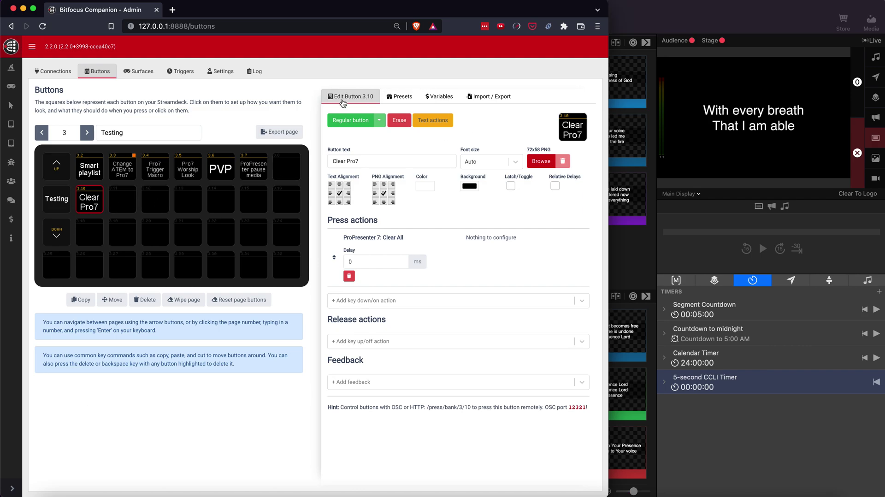
{"action": "left_click", "coordinate": [440, 96]}
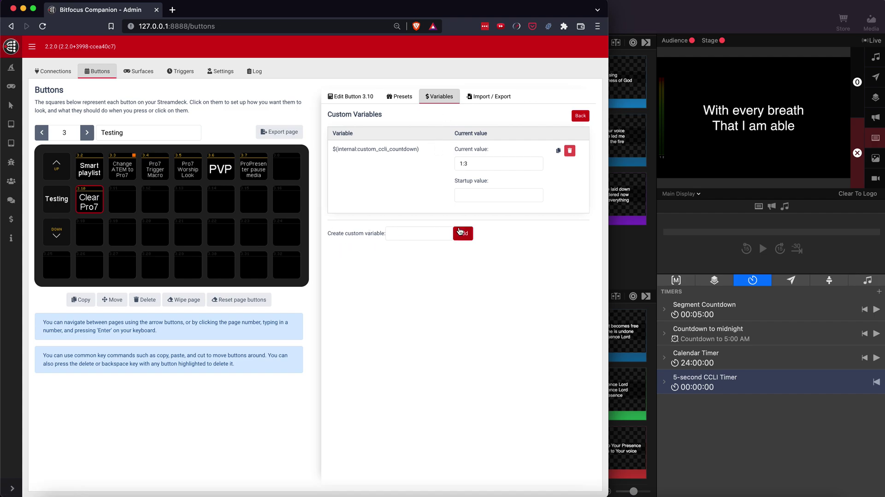
{"action": "triple_click", "coordinate": [373, 148]}
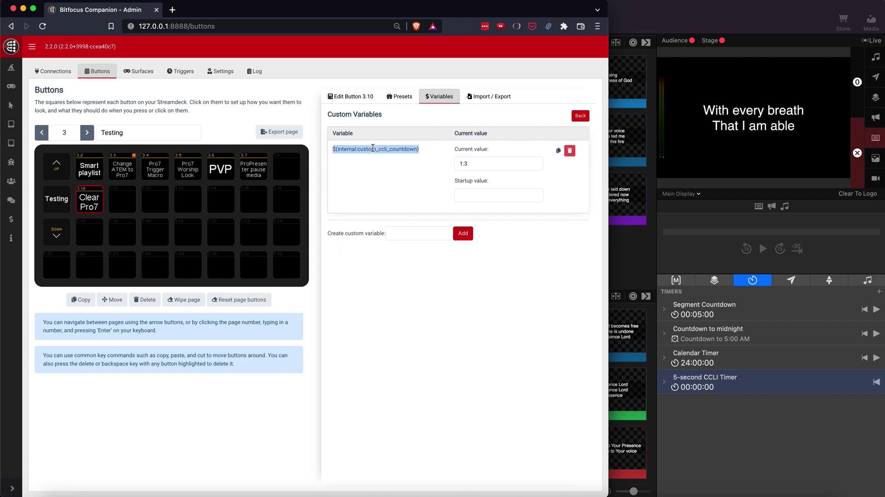
{"action": "left_click", "coordinate": [425, 141]}
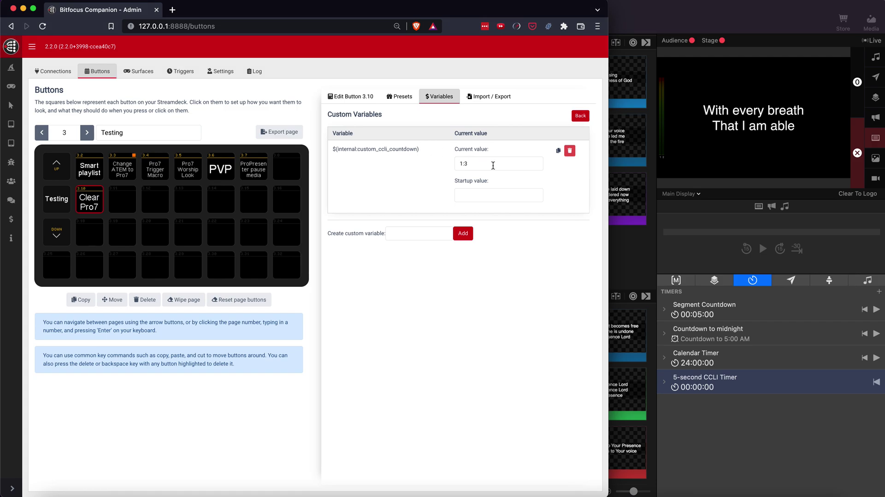
Open the CCLI Timer trigger for editing and choose Feedback as its condition type.
{"action": "left_click", "coordinate": [181, 73]}
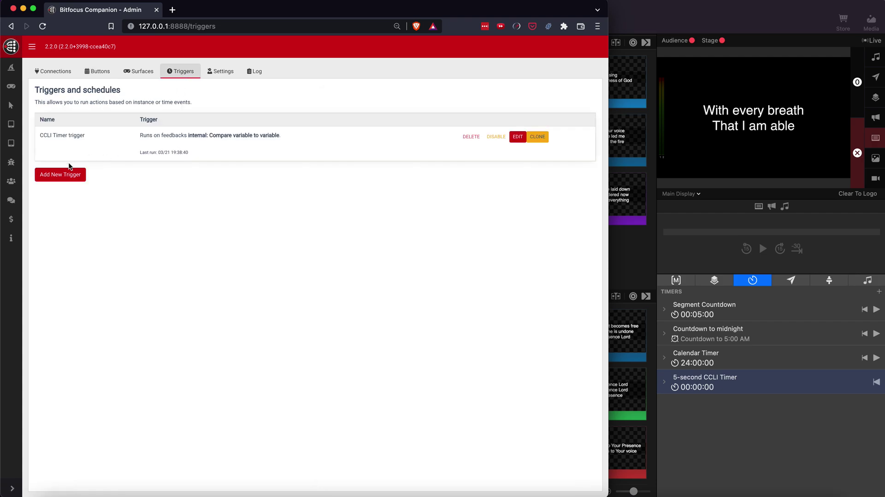
{"action": "left_click", "coordinate": [517, 136]}
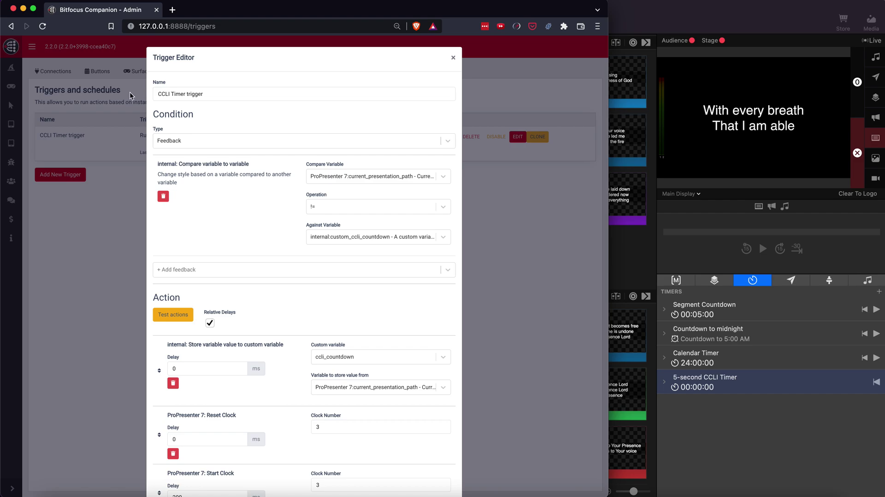
{"action": "left_click", "coordinate": [181, 139]}
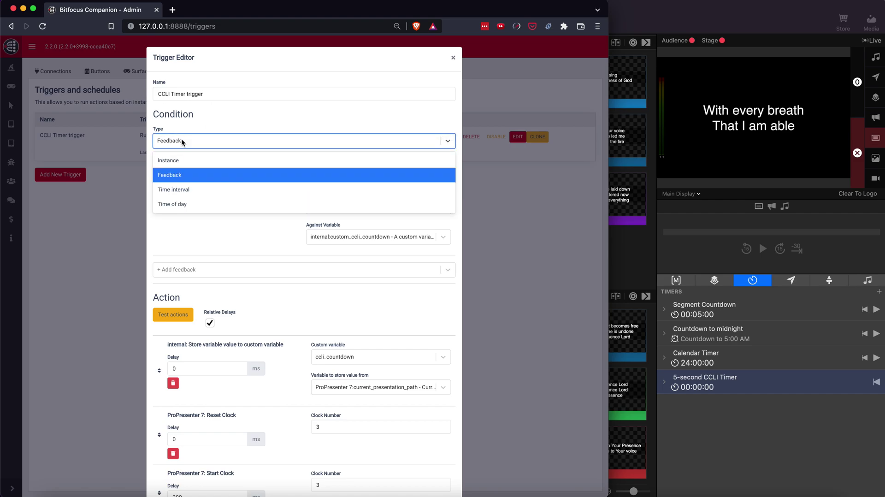
{"action": "left_click", "coordinate": [173, 176]}
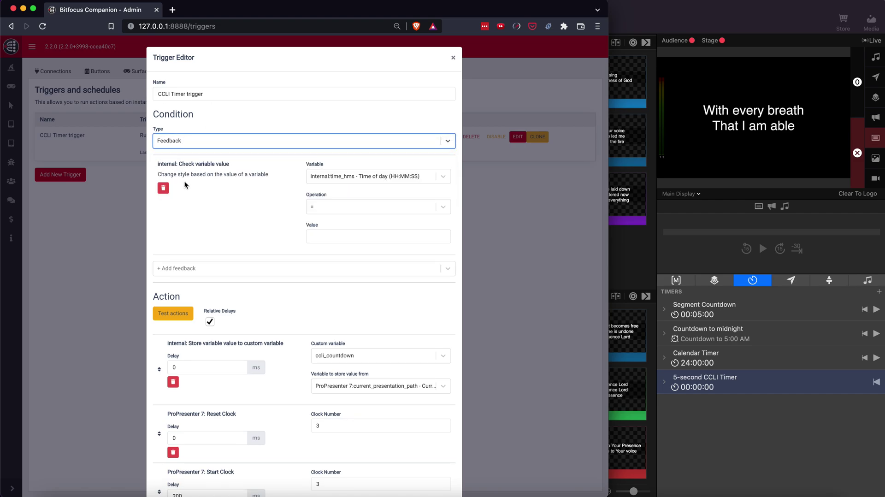
Replace the trigger's Check variable value feedback with internal: Compare variable to variable.
{"action": "left_click_drag", "start_coordinate": [231, 163], "coordinate": [162, 163]}
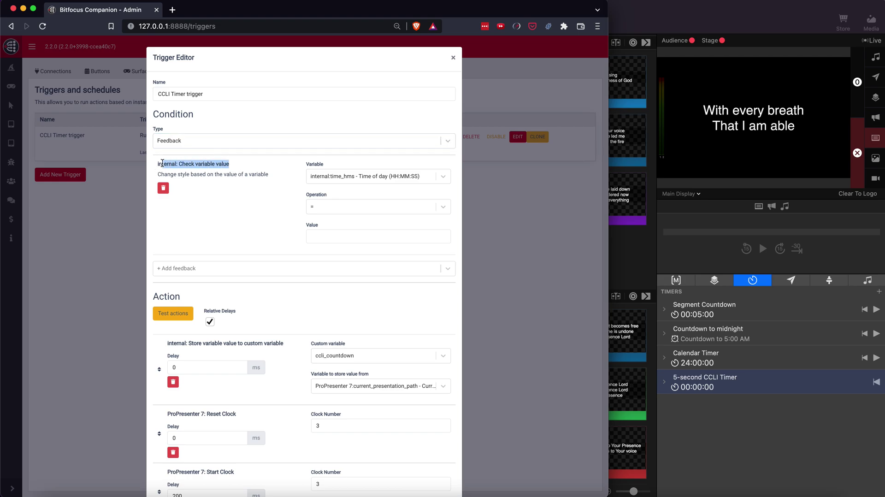
{"action": "left_click", "coordinate": [163, 187]}
{"action": "left_click", "coordinate": [190, 170]}
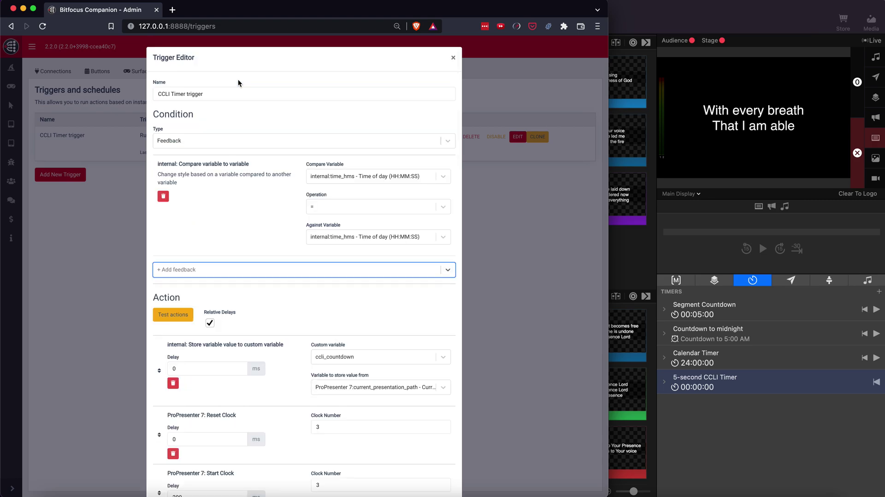
Set the feedback's compare variable to ProPresenter 7:current_presentation_path and its operation to !=.
{"action": "left_click", "coordinate": [359, 178]}
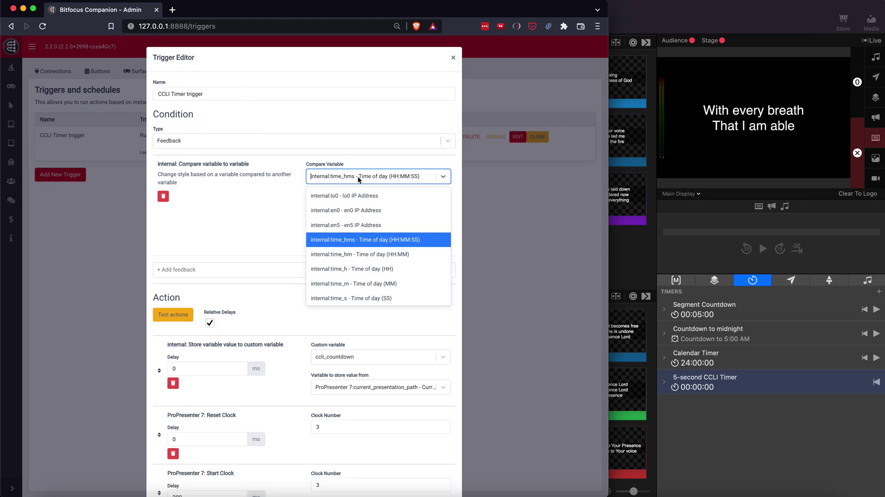
{"action": "type", "text": "presen"}
{"action": "key", "text": "Down"}
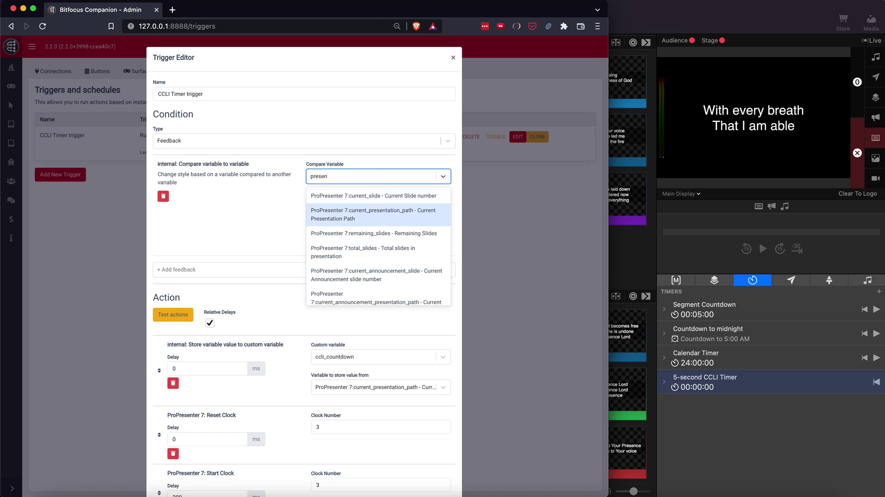
{"action": "key", "text": "Return"}
{"action": "left_click", "coordinate": [351, 207]}
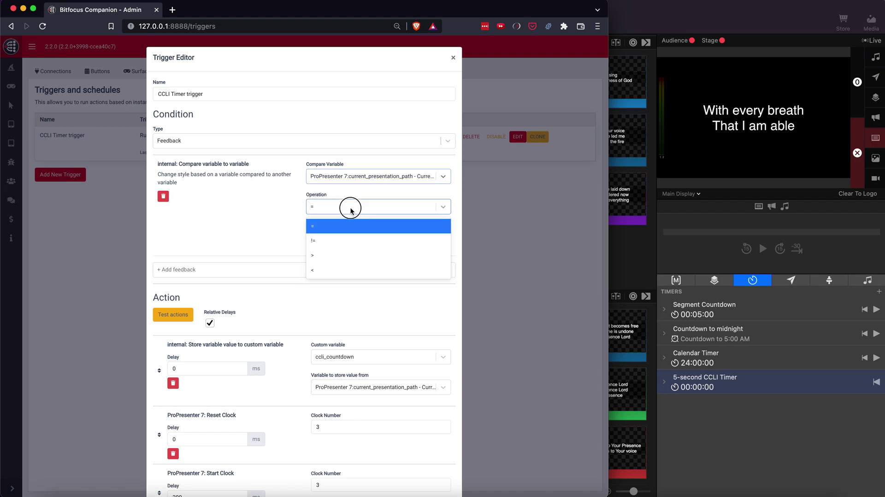
{"action": "left_click", "coordinate": [316, 240]}
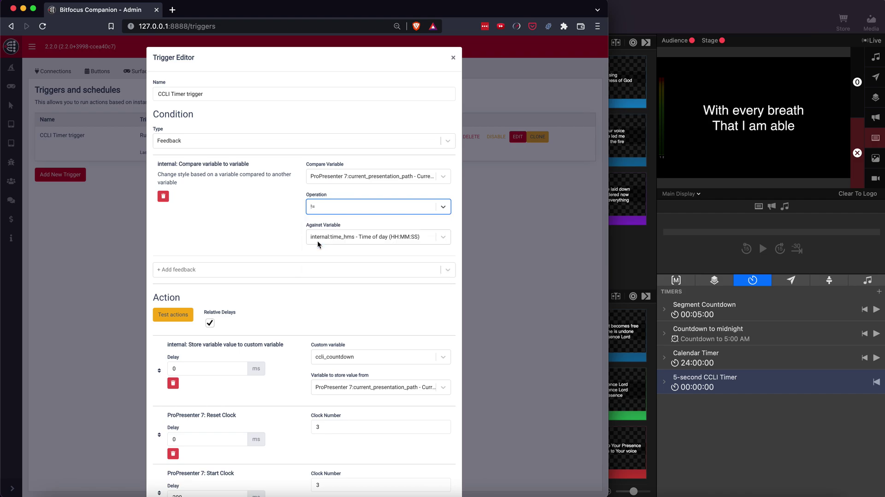
Set the variable to compare against to internal:custom_ccli_countdown.
{"action": "left_click", "coordinate": [345, 237]}
{"action": "type", "text": "ccl_"}
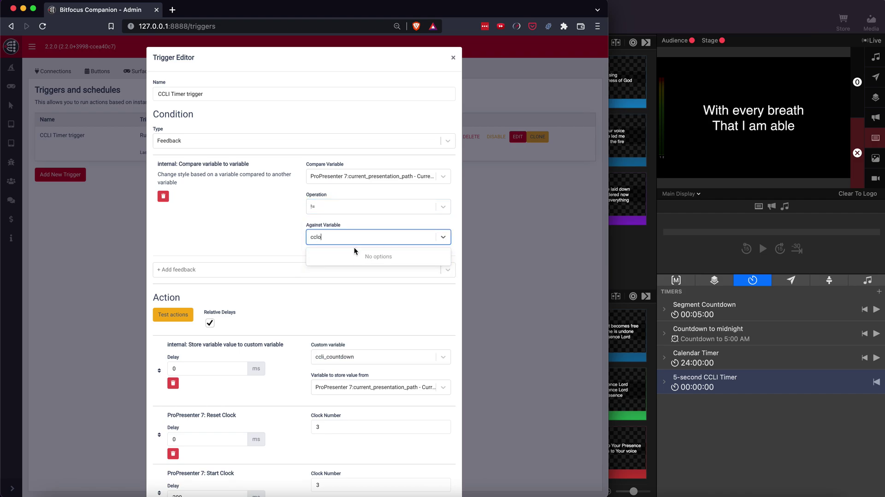
{"action": "key", "text": "BackSpace"}
{"action": "left_click", "coordinate": [363, 256]}
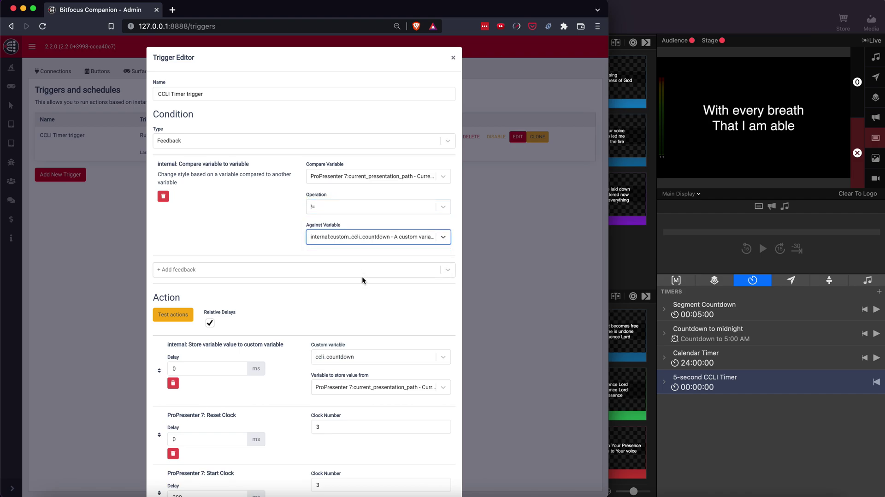
Examine the trigger's actions for storing the variable value, resetting the clock and starting the clock, including their delays and clock numbers.
{"action": "scroll", "coordinate": [363, 299], "scroll_direction": "down", "scroll_amount": 2}
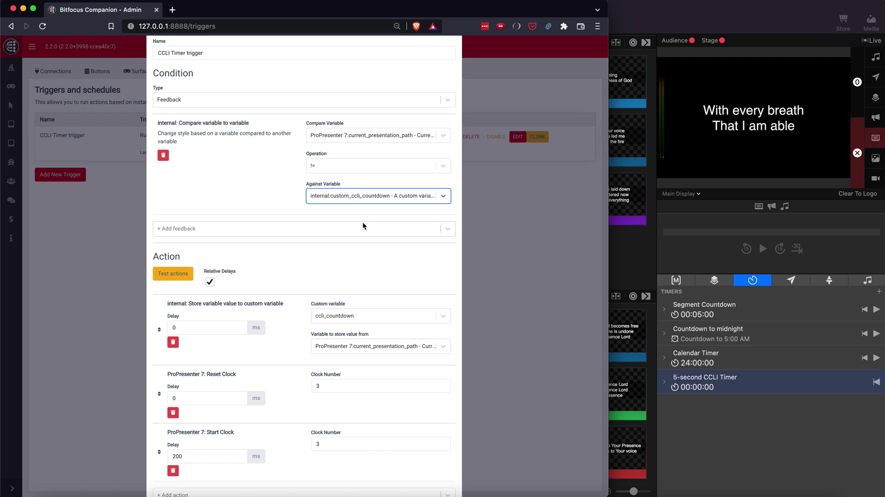
{"action": "scroll", "coordinate": [364, 277], "scroll_direction": "down", "scroll_amount": 2}
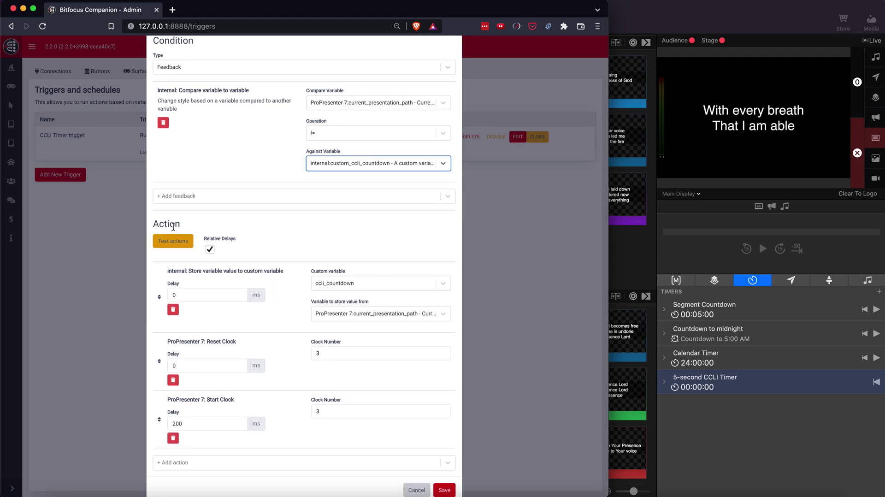
{"action": "scroll", "coordinate": [254, 293], "scroll_direction": "down", "scroll_amount": 1}
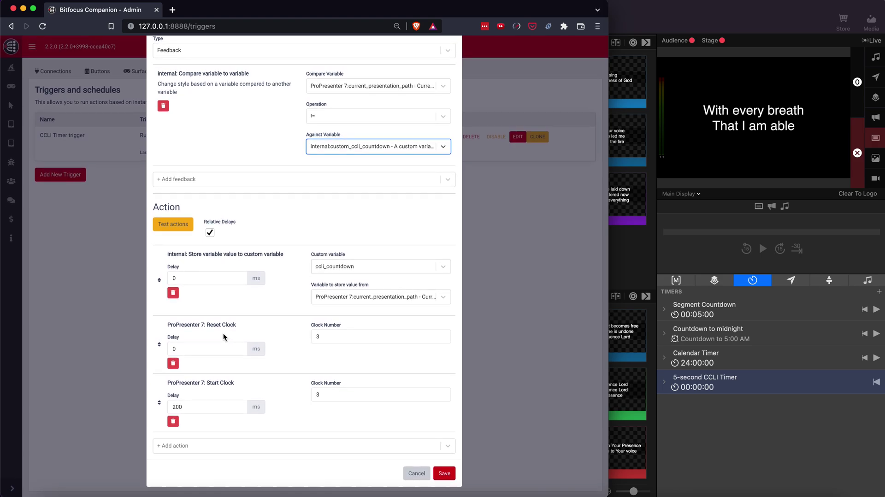
{"action": "left_click_drag", "start_coordinate": [191, 325], "coordinate": [238, 325]}
{"action": "left_click", "coordinate": [235, 325]}
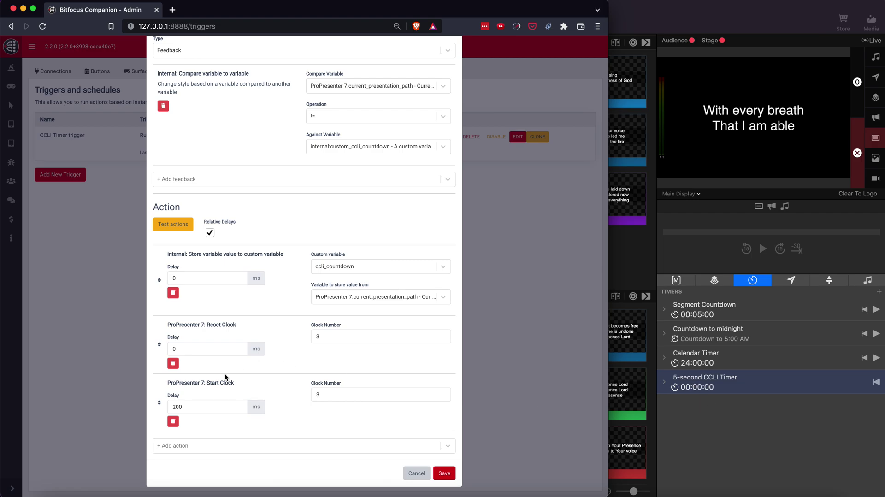
{"action": "left_click_drag", "start_coordinate": [195, 384], "coordinate": [270, 388]}
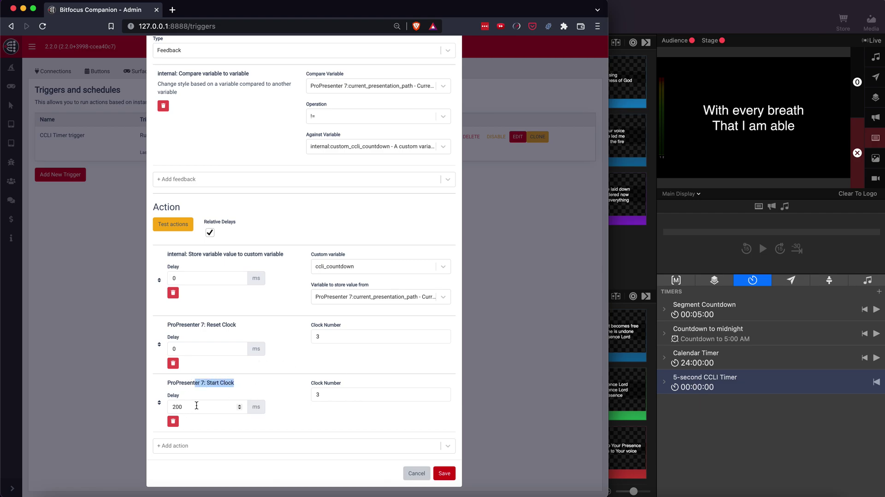
{"action": "left_click", "coordinate": [244, 387]}
Test the trigger's actions several times and save the CCLI Timer trigger.
{"action": "left_click", "coordinate": [189, 225]}
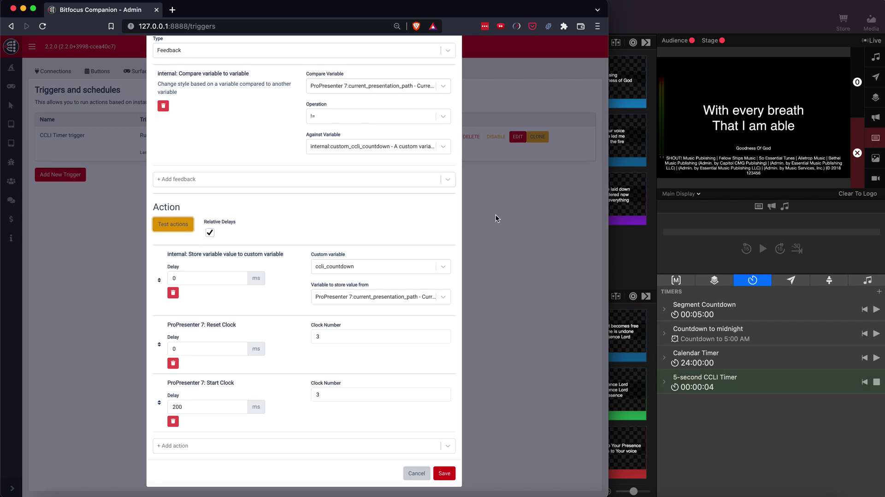
{"action": "left_click", "coordinate": [175, 226]}
{"action": "left_click", "coordinate": [176, 226]}
{"action": "left_click", "coordinate": [176, 226]}
{"action": "left_click", "coordinate": [444, 474]}
Switch to ProPresenter and show Holy Spirit slide 6 to try the trigger with a song change.
{"action": "left_click", "coordinate": [661, 13]}
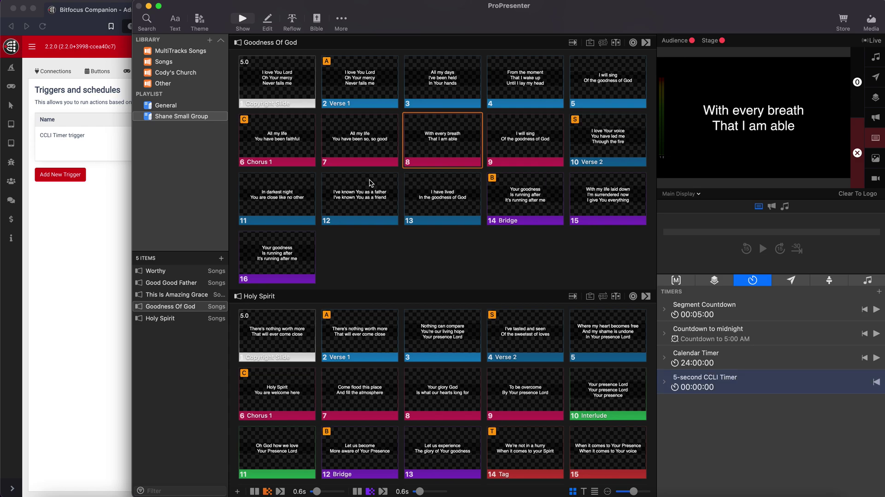
{"action": "left_click", "coordinate": [283, 395]}
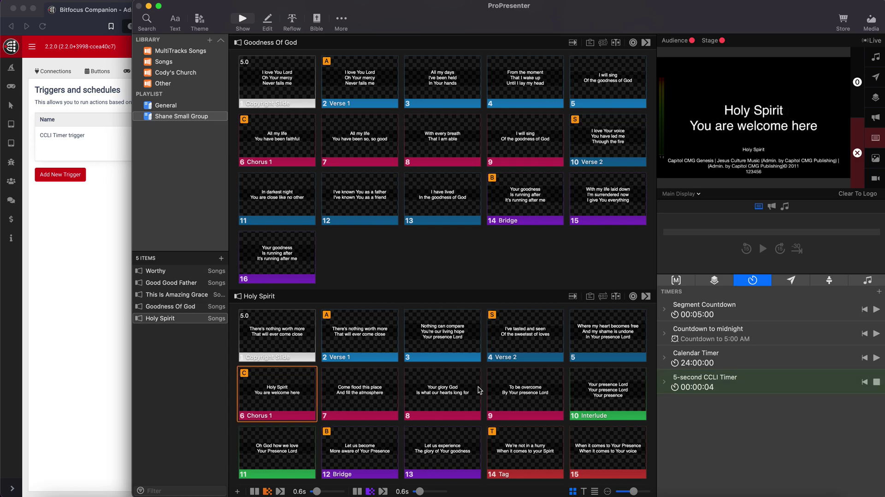